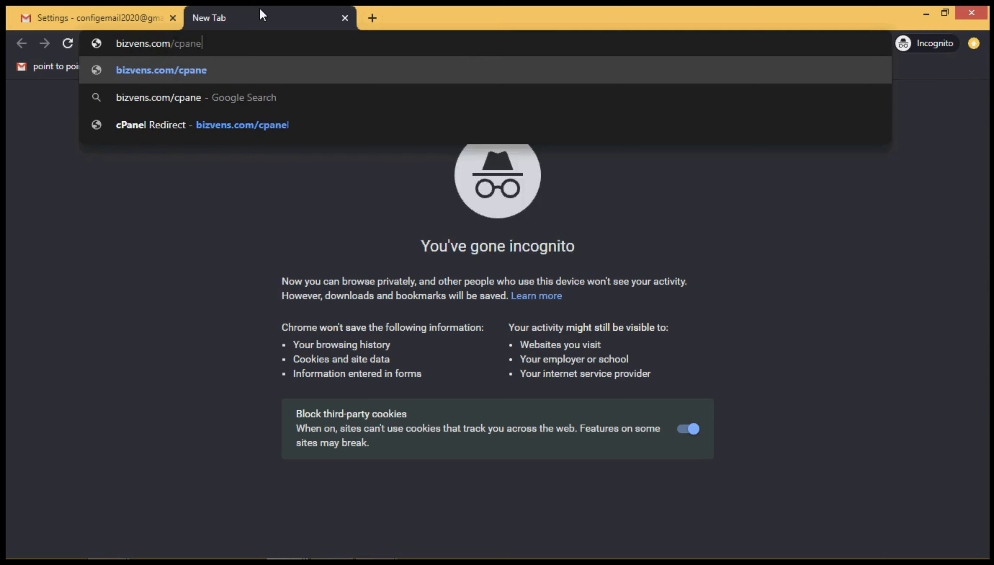
Load bizvens.com/cpanel in the incognito window to reach the cPanel login page.
{"action": "key", "text": "Return"}
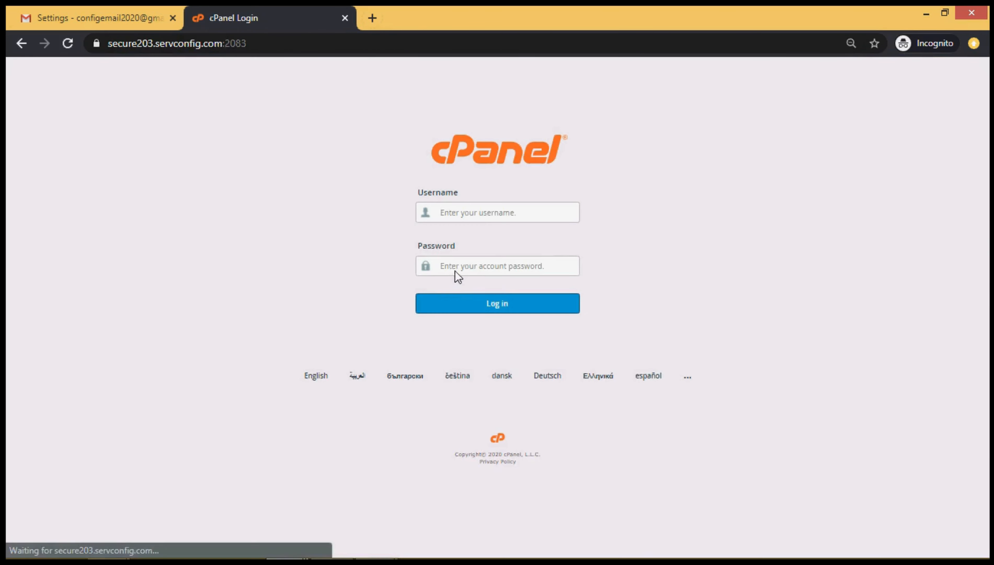
Log in to cPanel with the account username and the pasted password.
{"action": "type", "text": "bin"}
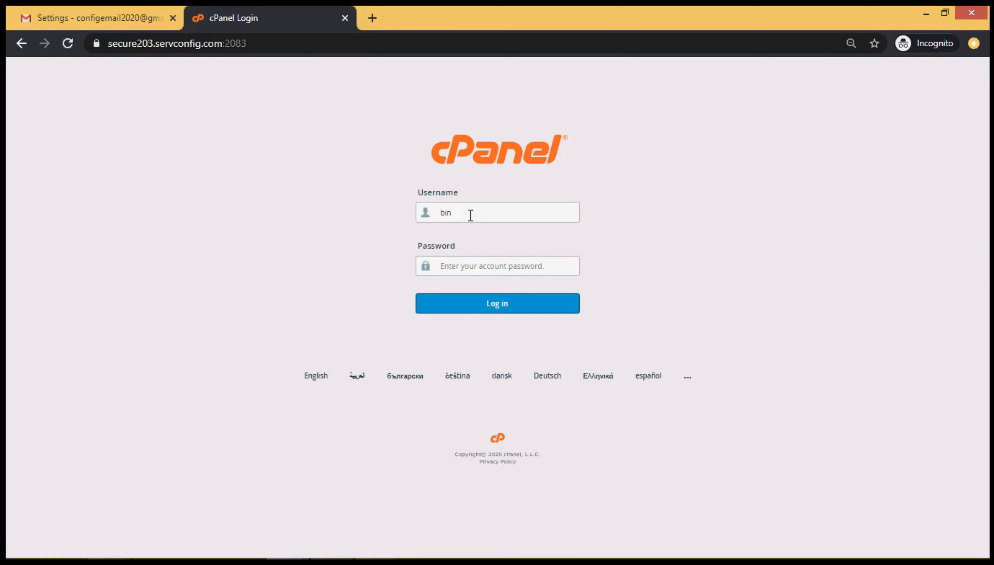
{"action": "key", "text": "BackSpace"}
{"action": "type", "text": "zvens"}
{"action": "key", "text": "ctrl+v"}
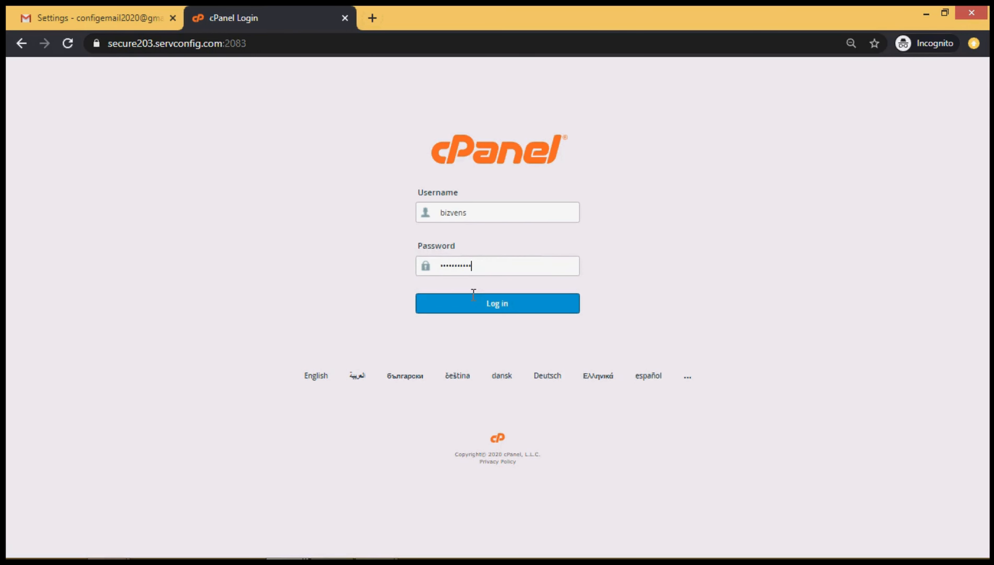
{"action": "left_click", "coordinate": [476, 311]}
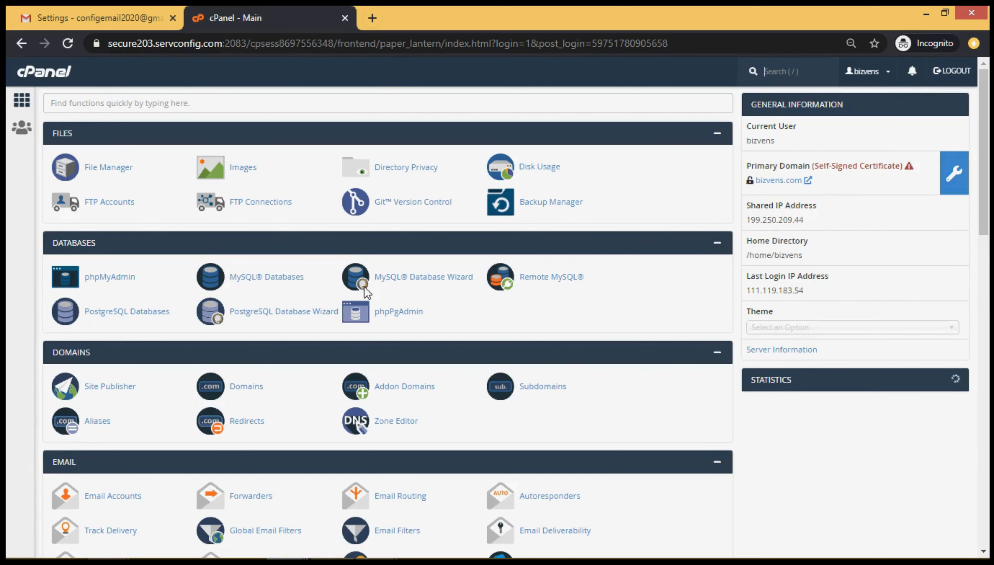
Scroll down to the Email section and open Email Accounts.
{"action": "left_click_drag", "start_coordinate": [982, 215], "coordinate": [981, 296]}
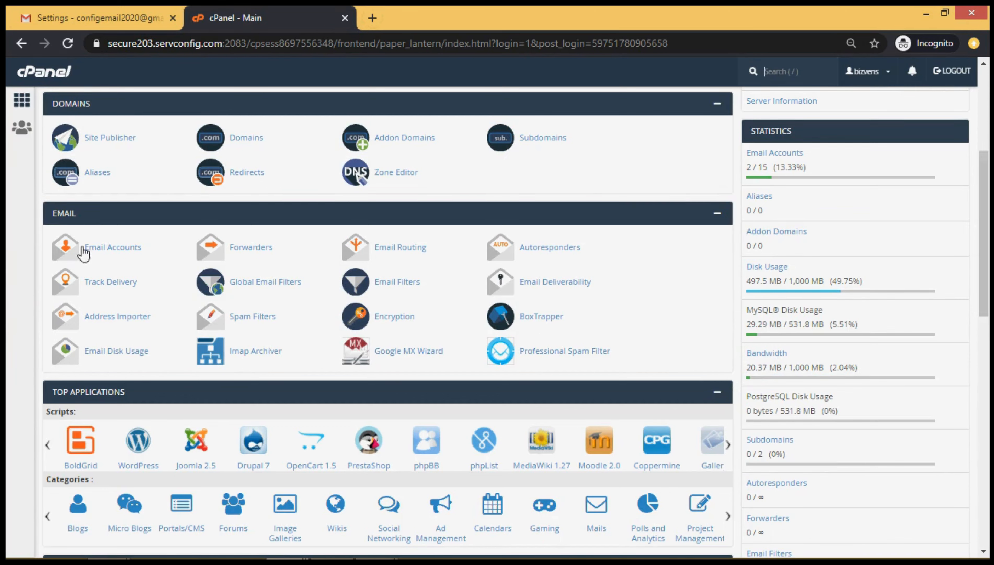
{"action": "left_click", "coordinate": [95, 251]}
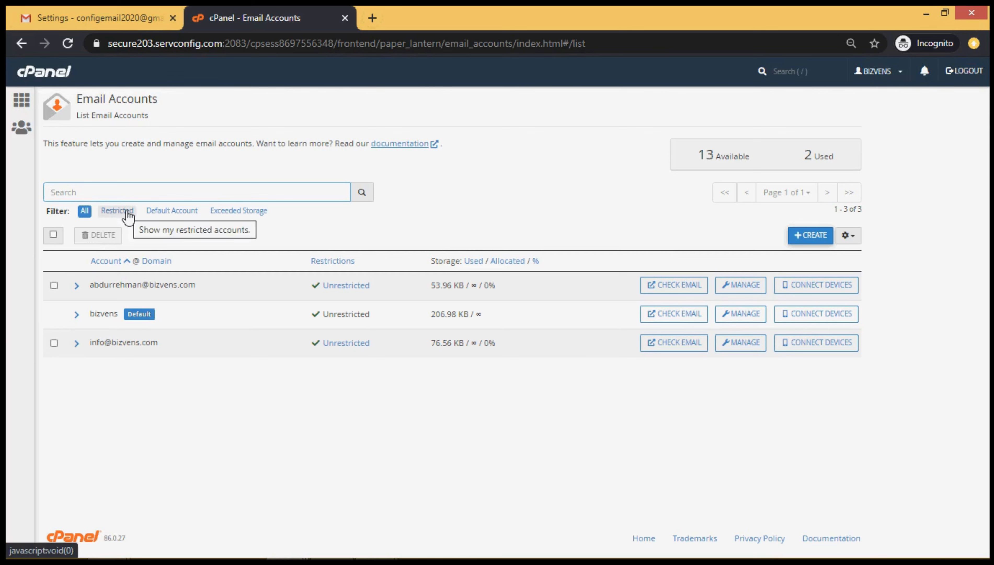
{"action": "left_click", "coordinate": [806, 236]}
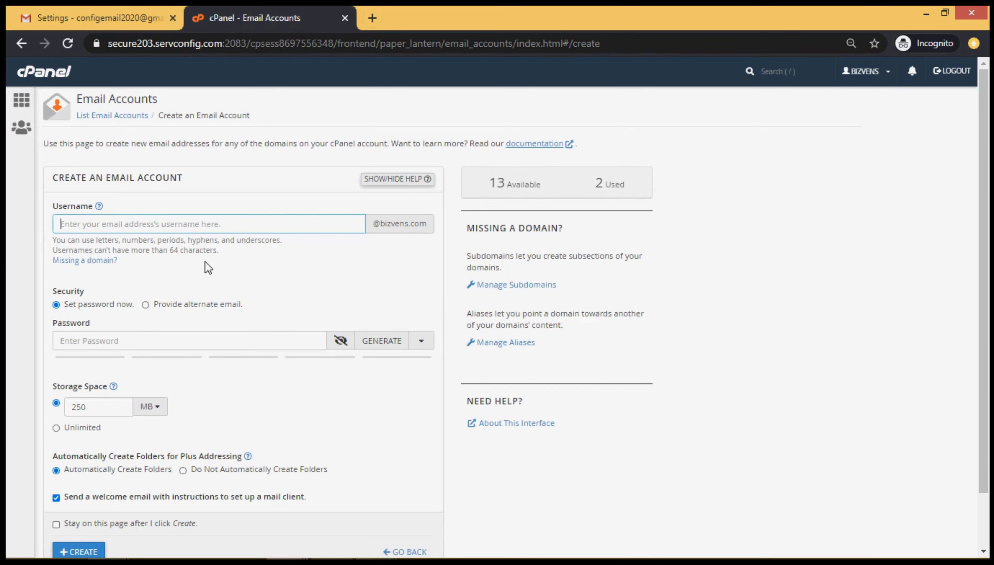
{"action": "type", "text": "test"}
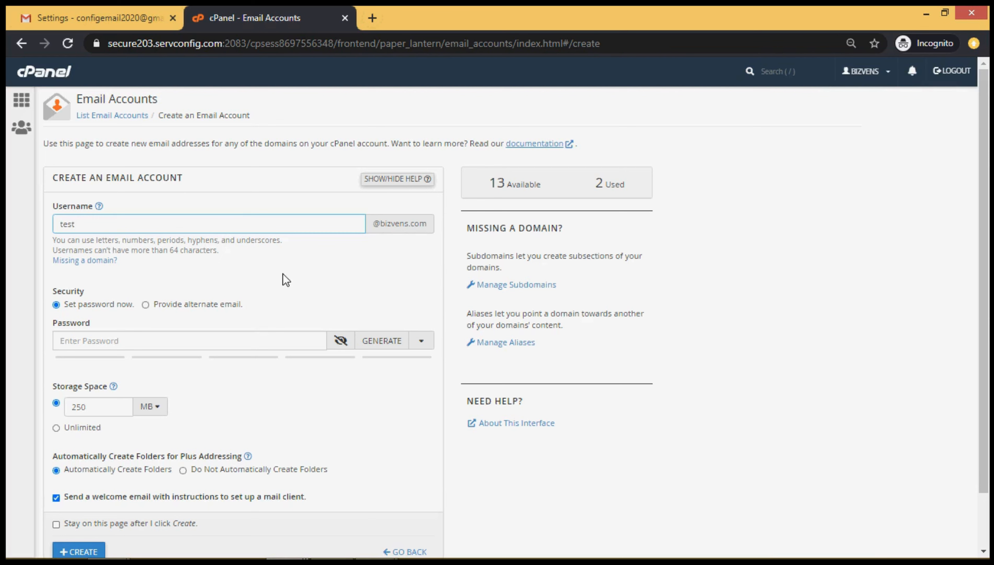
{"action": "left_click", "coordinate": [302, 338]}
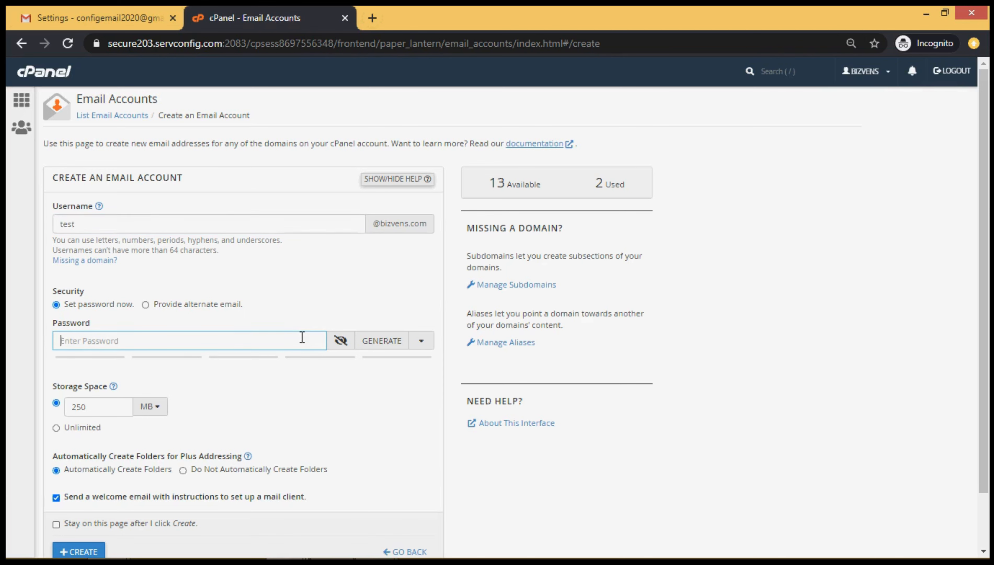
Expand the password generation options beside the GENERATE button.
{"action": "key", "text": "alt+Tab"}
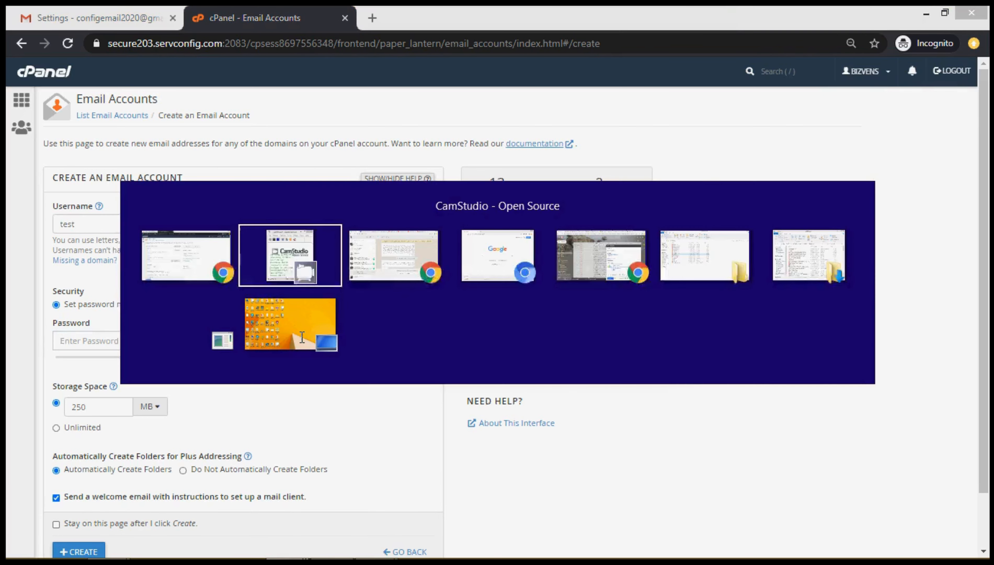
{"action": "key", "text": "Tab"}
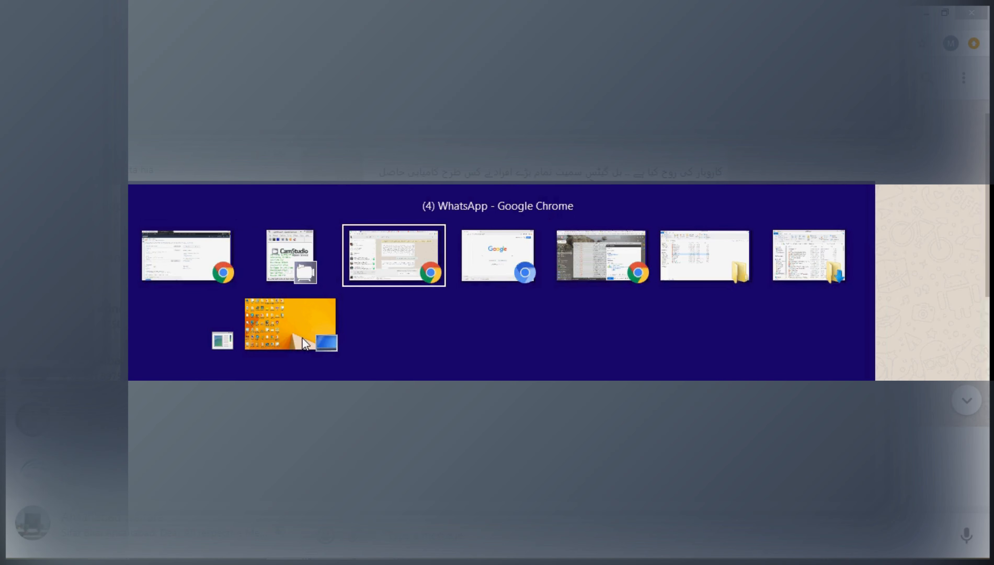
{"action": "mouse_move", "coordinate": [320, 334]}
{"action": "key", "text": "Escape"}
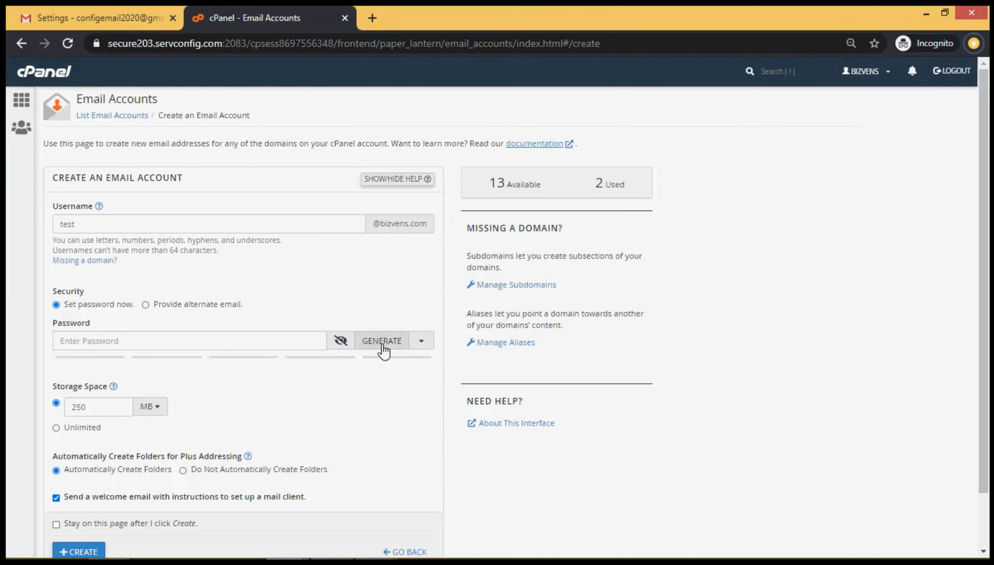
{"action": "left_click", "coordinate": [422, 341]}
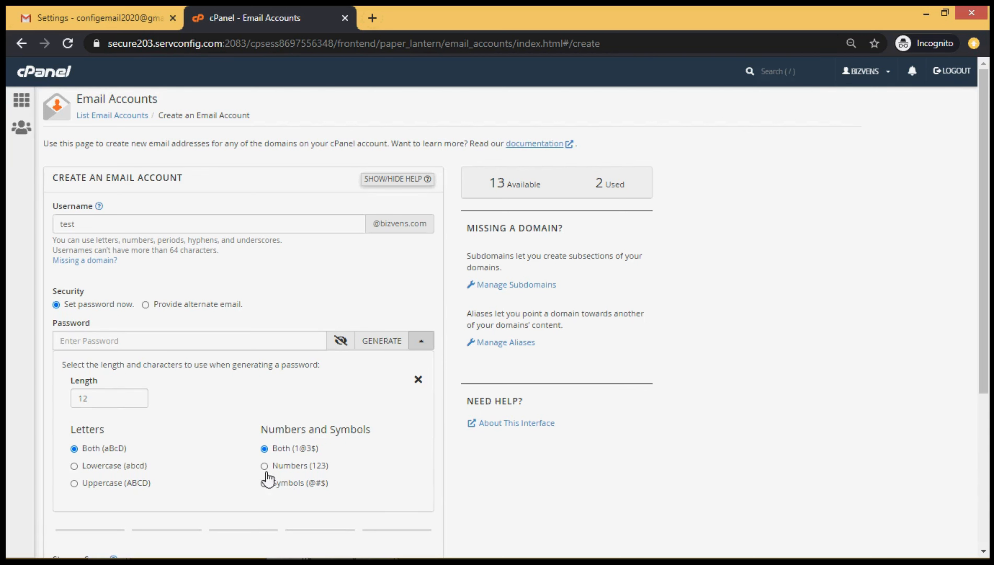
Generate a 12-character password using numbers and symbols, rated strength 100, and select it.
{"action": "left_click", "coordinate": [266, 452]}
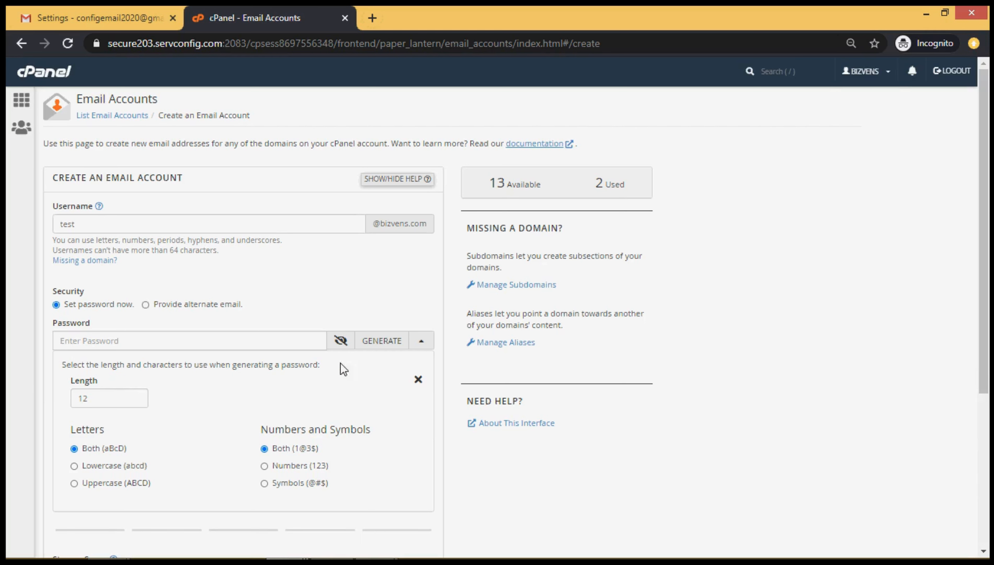
{"action": "left_click", "coordinate": [388, 347]}
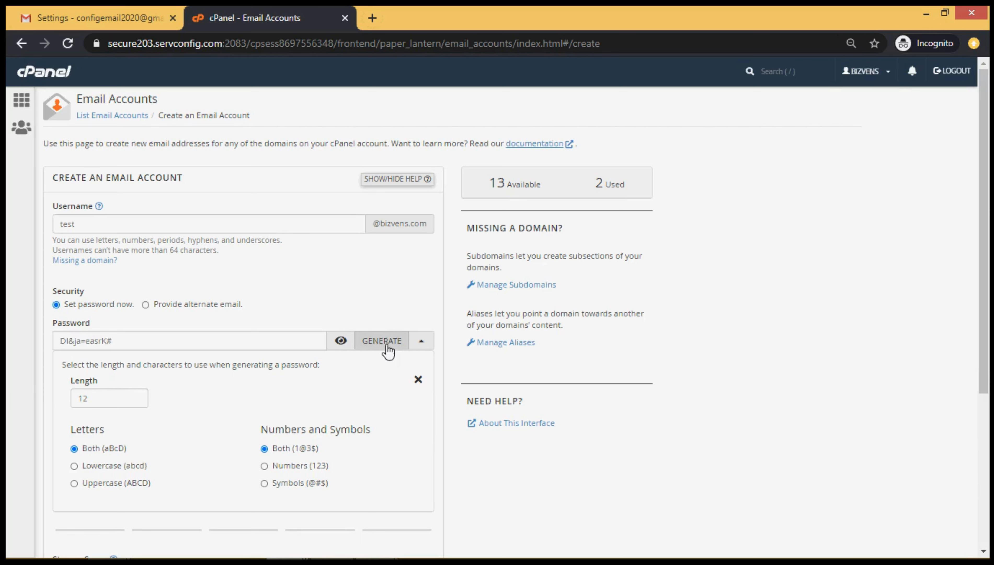
{"action": "double_click", "coordinate": [152, 336]}
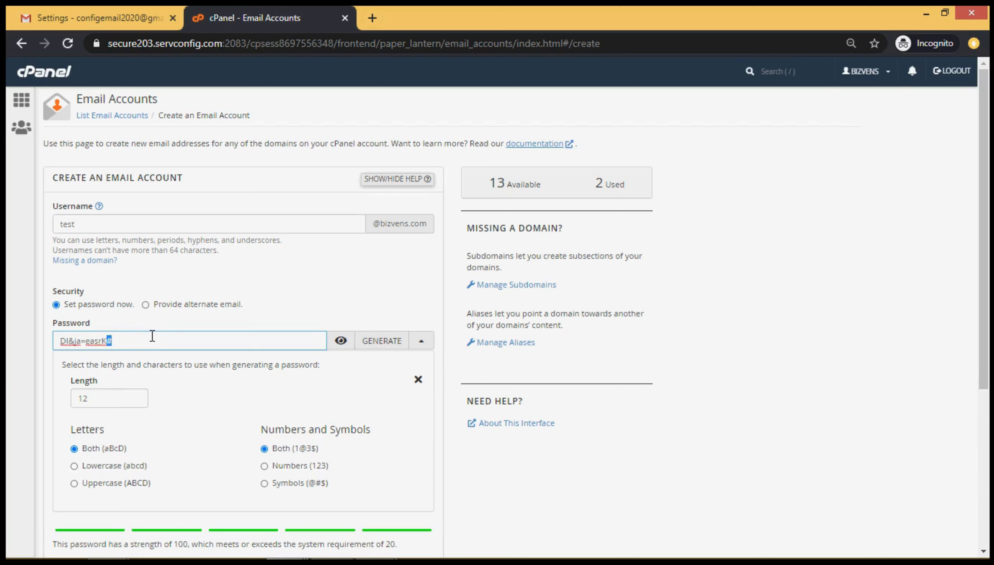
{"action": "triple_click", "coordinate": [152, 335]}
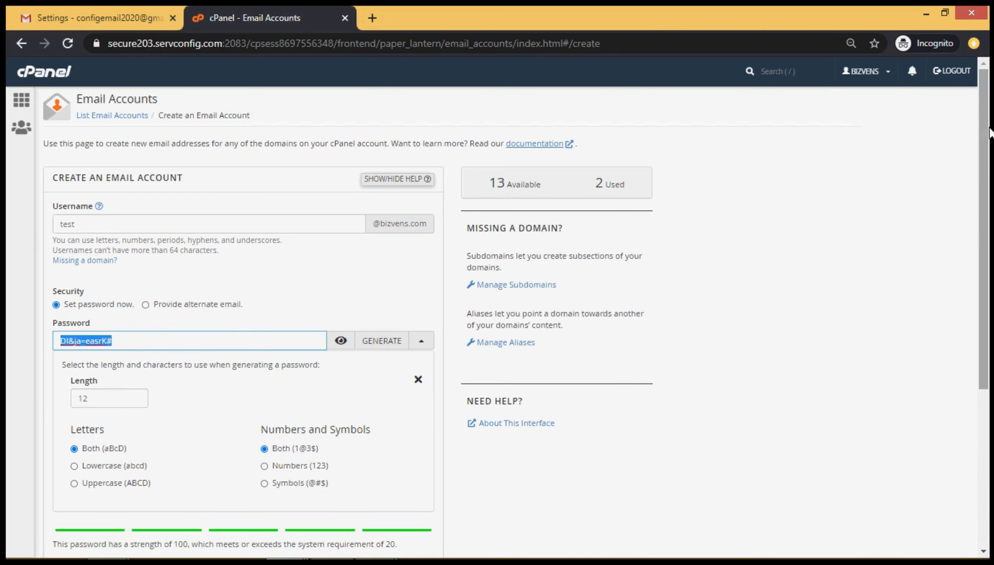
{"action": "scroll", "coordinate": [990, 187], "scroll_direction": "down", "scroll_amount": 2}
{"action": "left_click_drag", "start_coordinate": [990, 187], "coordinate": [987, 333]}
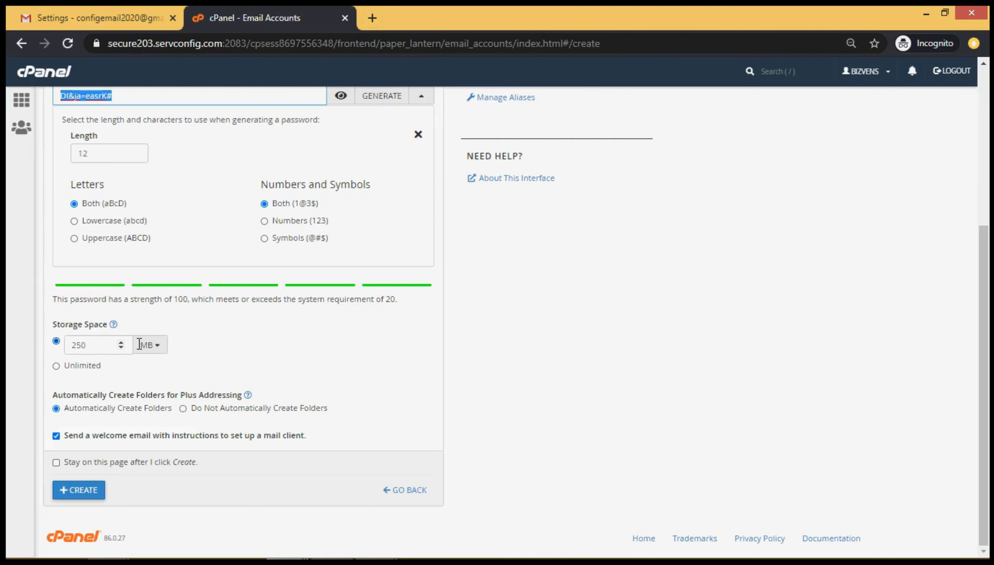
{"action": "left_click", "coordinate": [164, 349]}
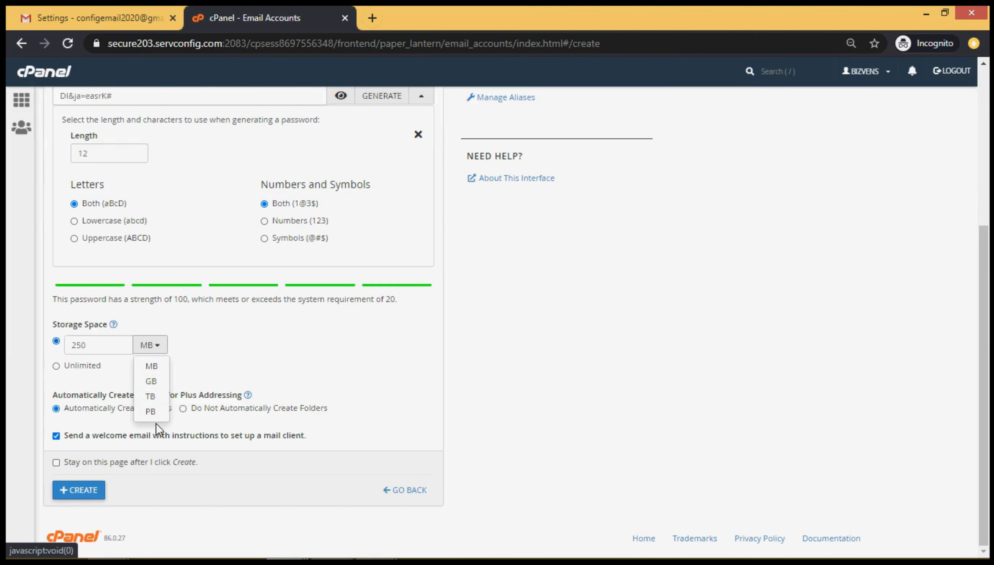
{"action": "left_click", "coordinate": [229, 369]}
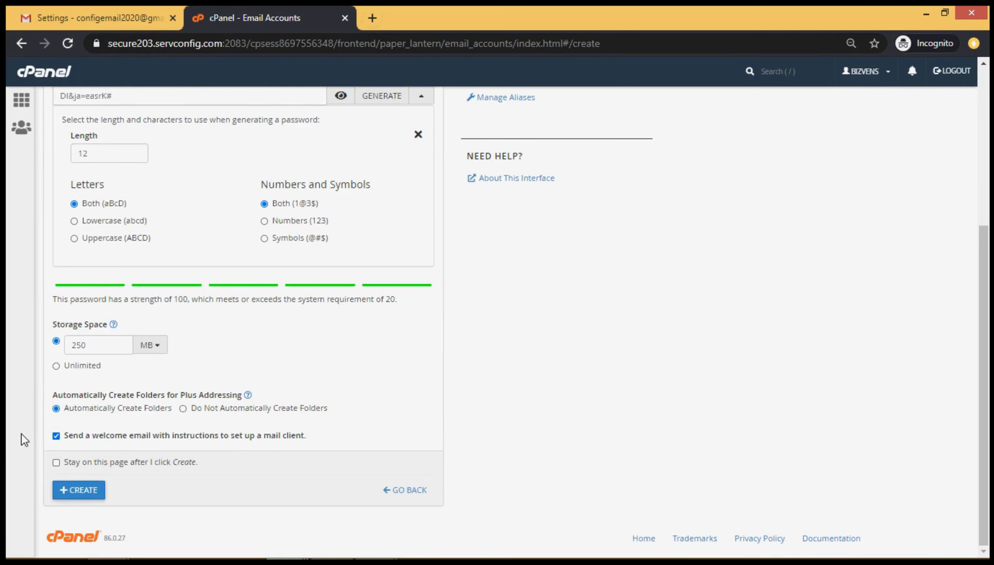
{"action": "left_click", "coordinate": [68, 494]}
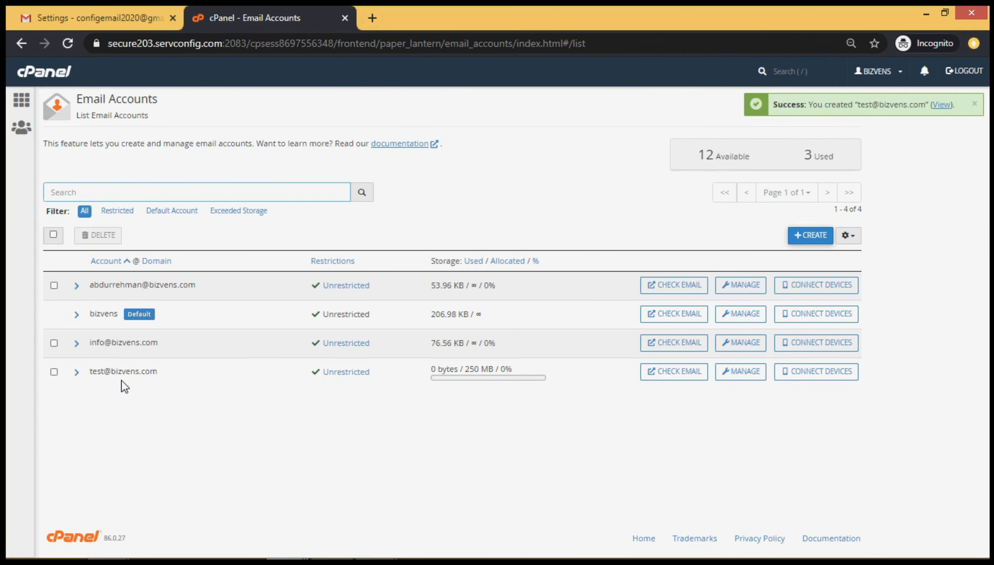
Highlight part of the new account's address, then open a new incognito tab.
{"action": "left_click_drag", "start_coordinate": [130, 378], "coordinate": [184, 373]}
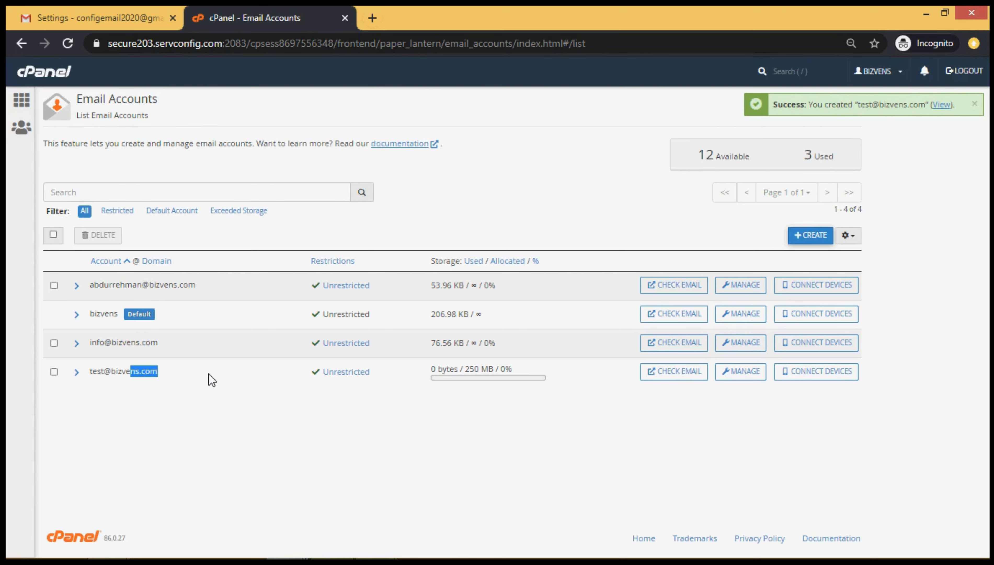
{"action": "key", "text": "ctrl+t"}
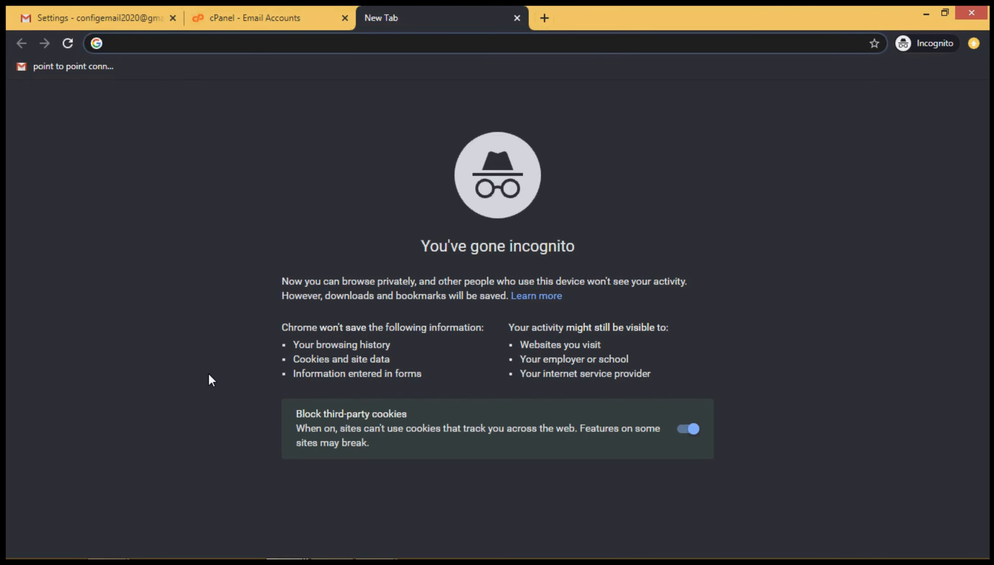
Load bizvens.com/webmaster, retyping the path and reloading after the 404 error.
{"action": "type", "text": "c"}
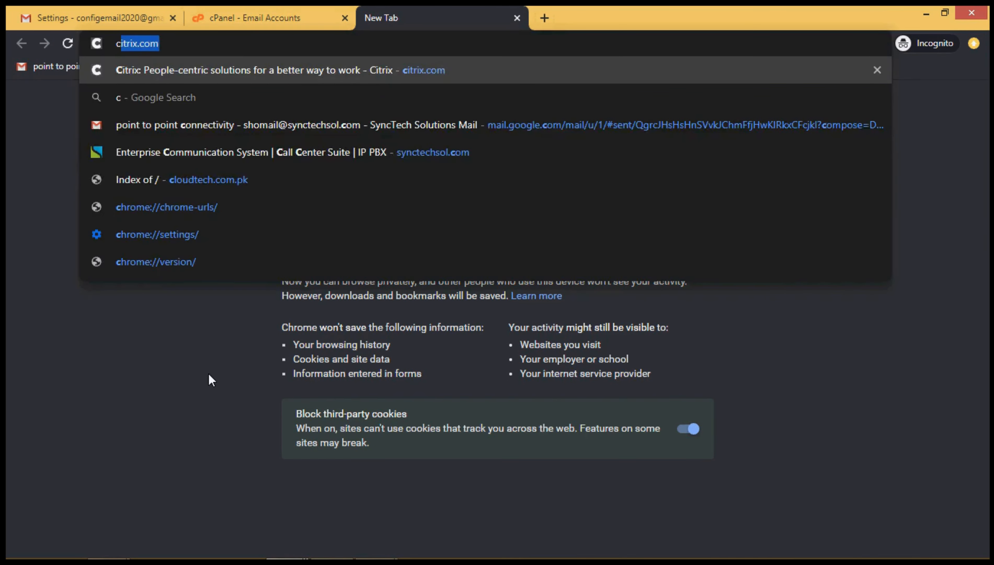
{"action": "key", "text": "BackSpace"}
{"action": "key", "text": "BackSpace"}
{"action": "type", "text": "b"}
{"action": "key", "text": "Right"}
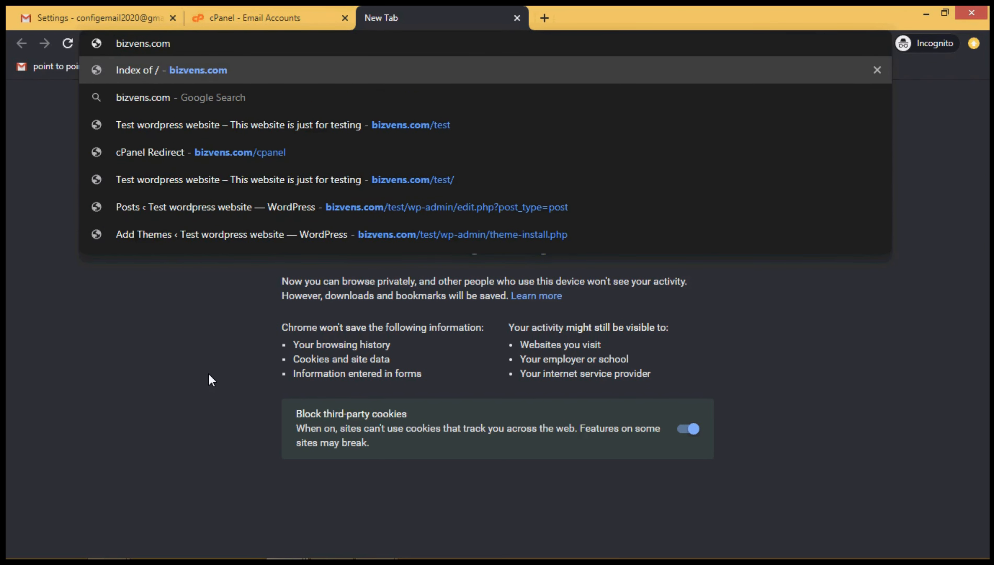
{"action": "type", "text": "/web"}
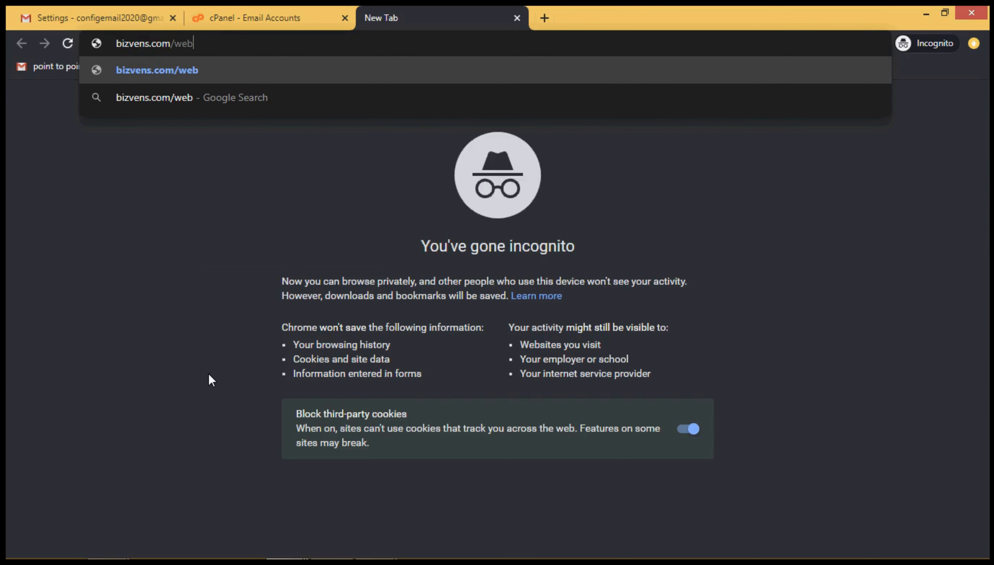
{"action": "type", "text": "mast"}
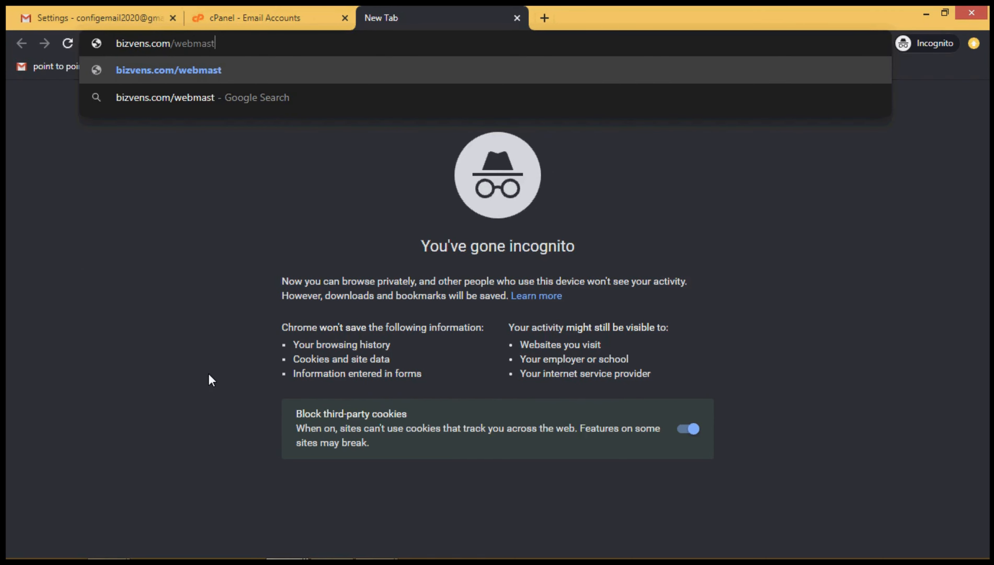
{"action": "type", "text": "er"}
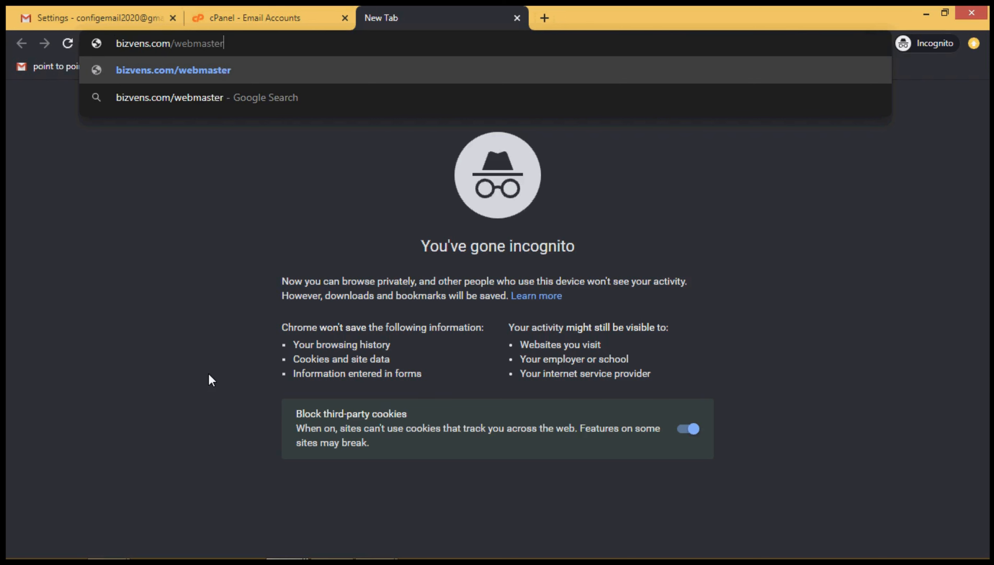
{"action": "key", "text": "Return"}
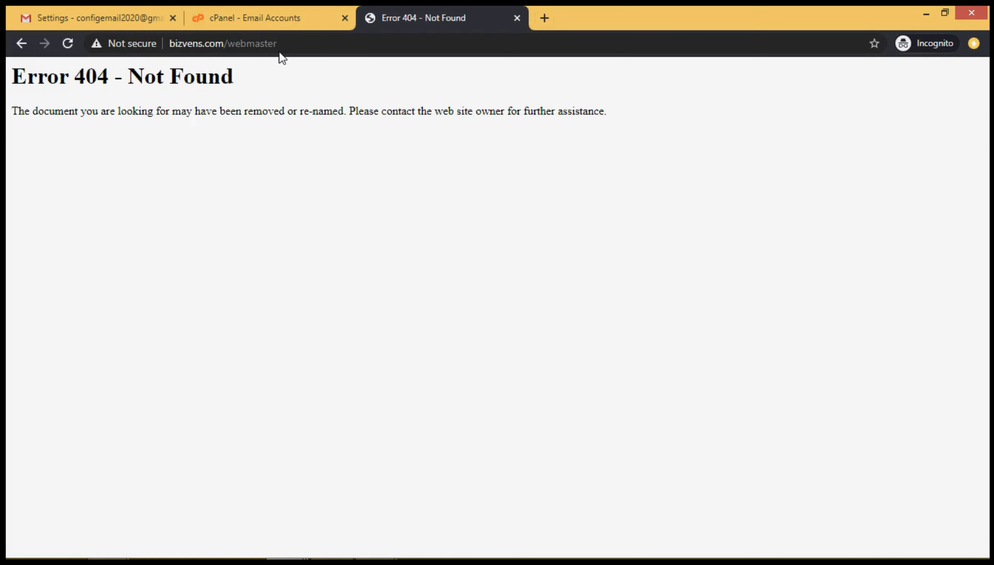
{"action": "left_click", "coordinate": [258, 43]}
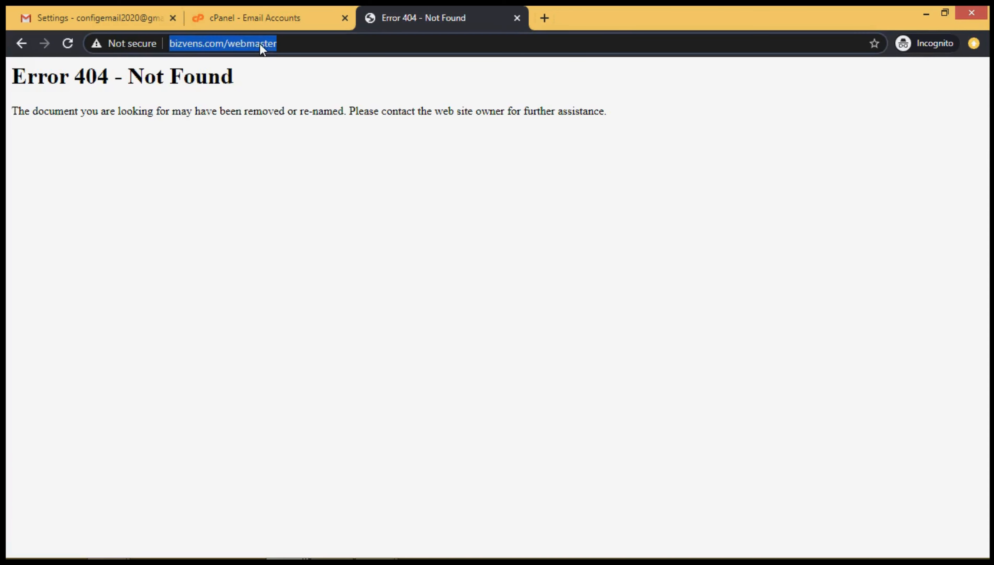
{"action": "left_click", "coordinate": [264, 43]}
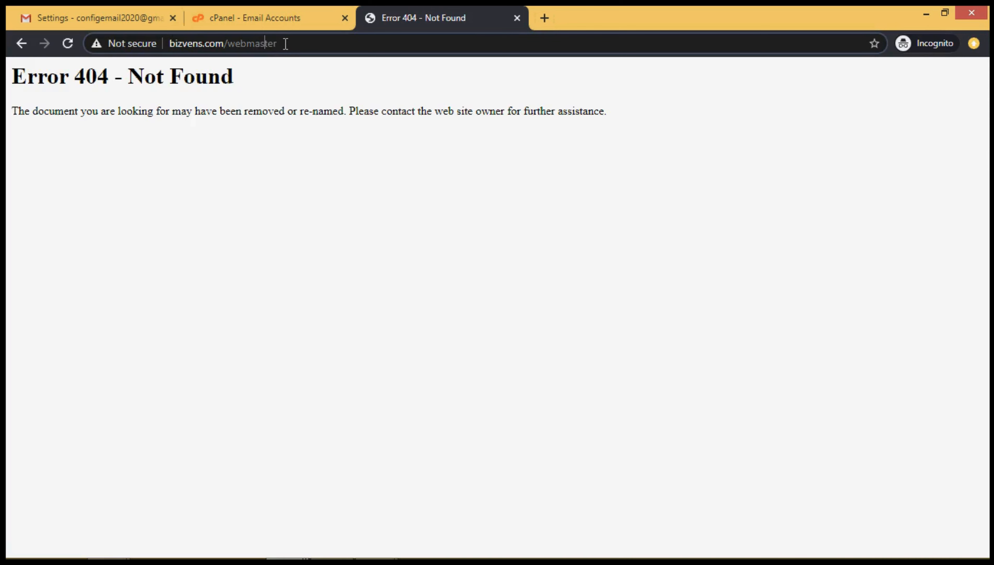
{"action": "double_click", "coordinate": [251, 44]}
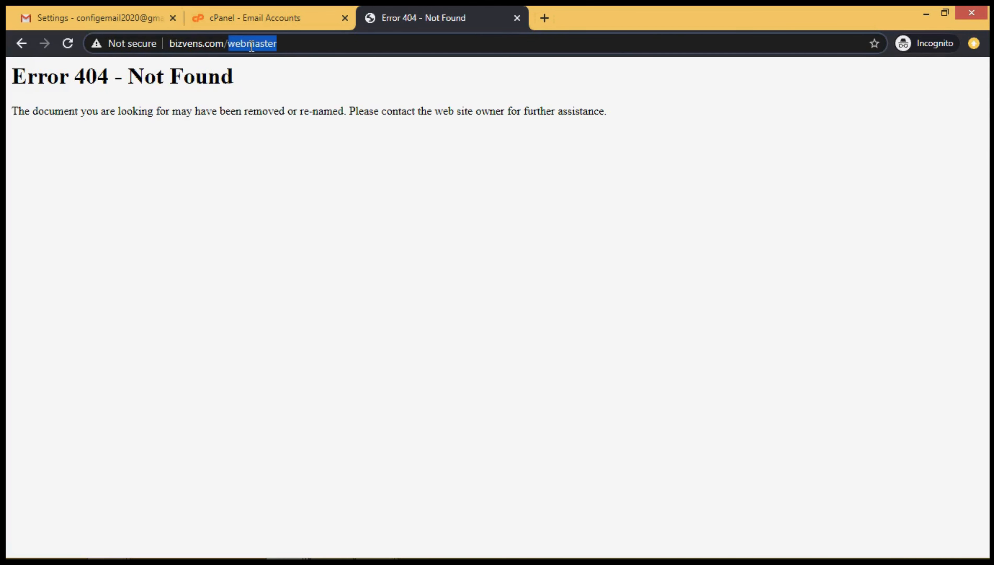
{"action": "type", "text": "webmaster"}
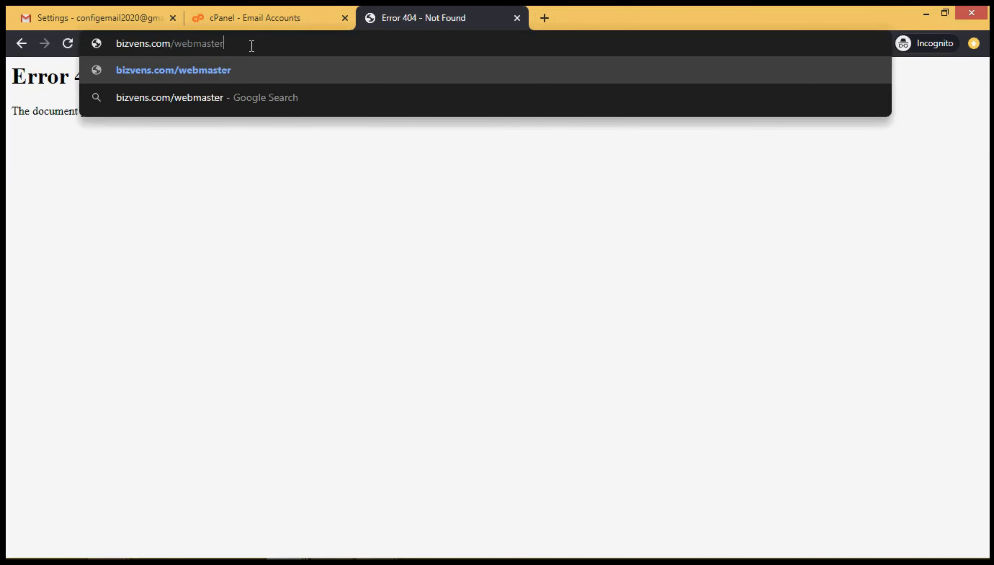
{"action": "key", "text": "Return"}
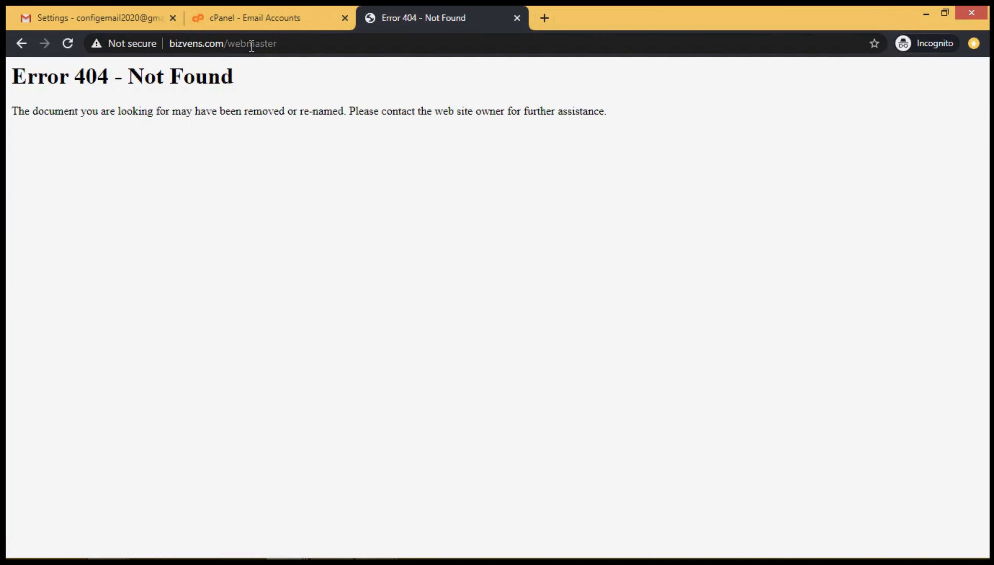
Change the address to webmaster.bizvens.com and load it.
{"action": "double_click", "coordinate": [252, 44]}
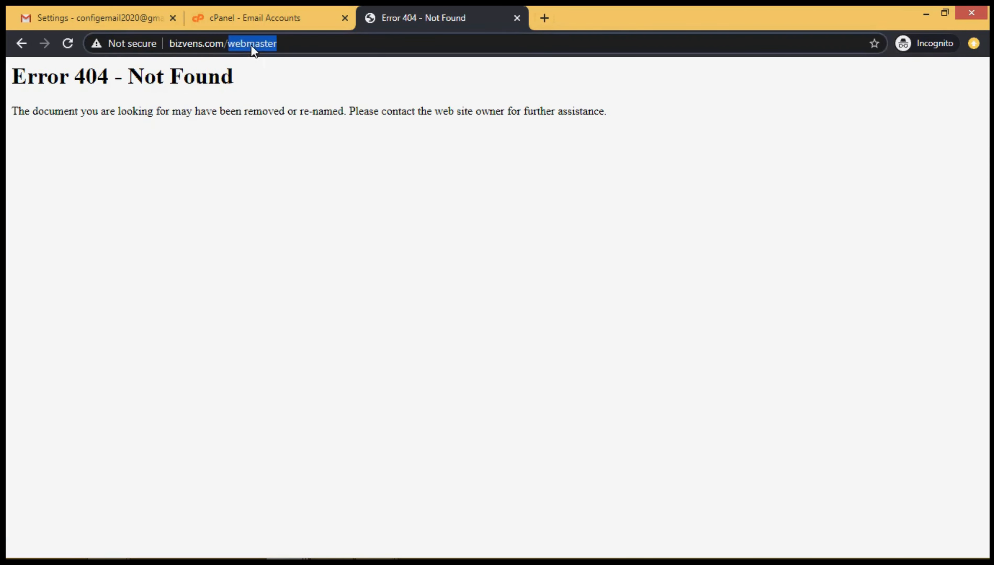
{"action": "key", "text": "BackSpace"}
{"action": "key", "text": "BackSpace"}
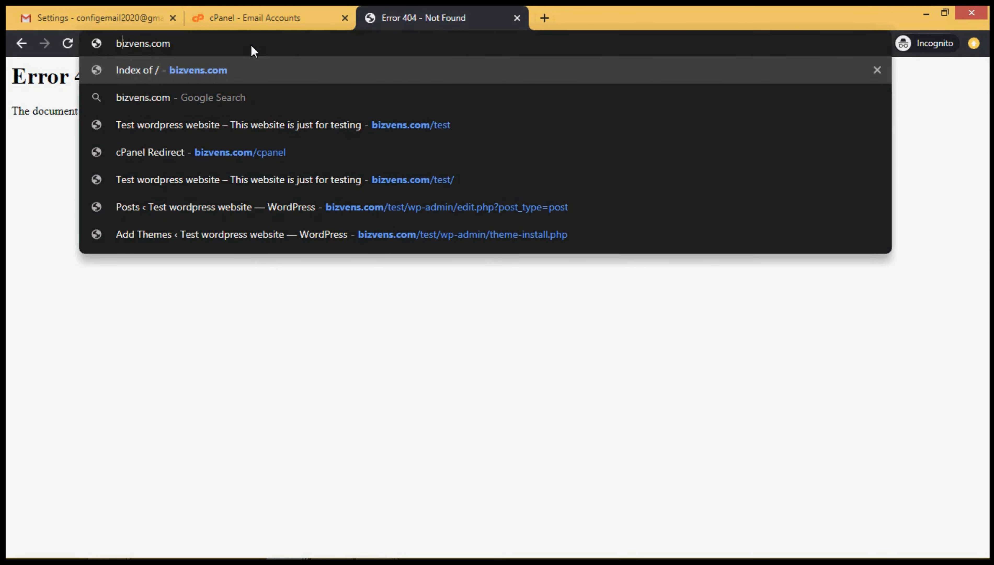
{"action": "key", "text": "Left"}
{"action": "type", "text": "web"}
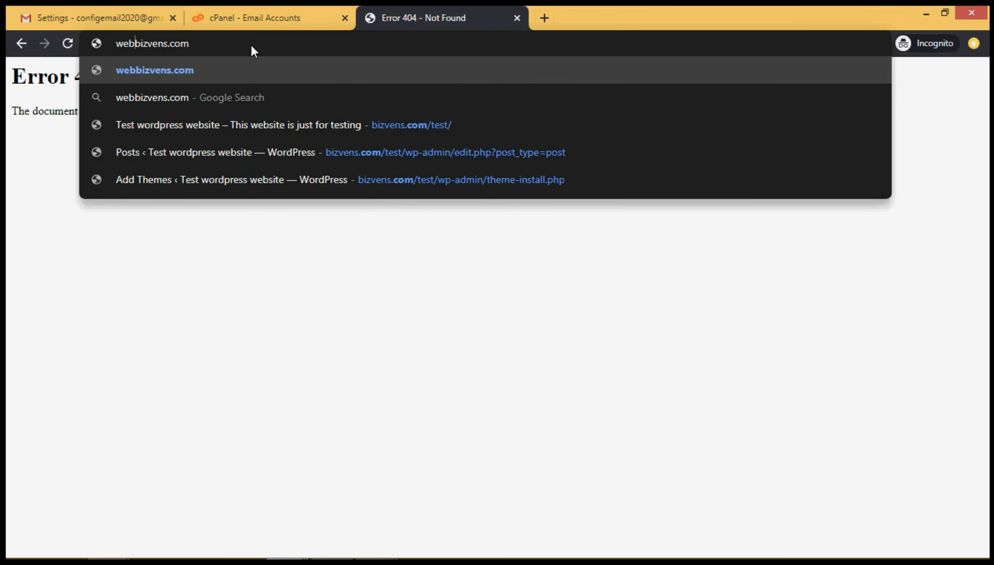
{"action": "type", "text": "master."}
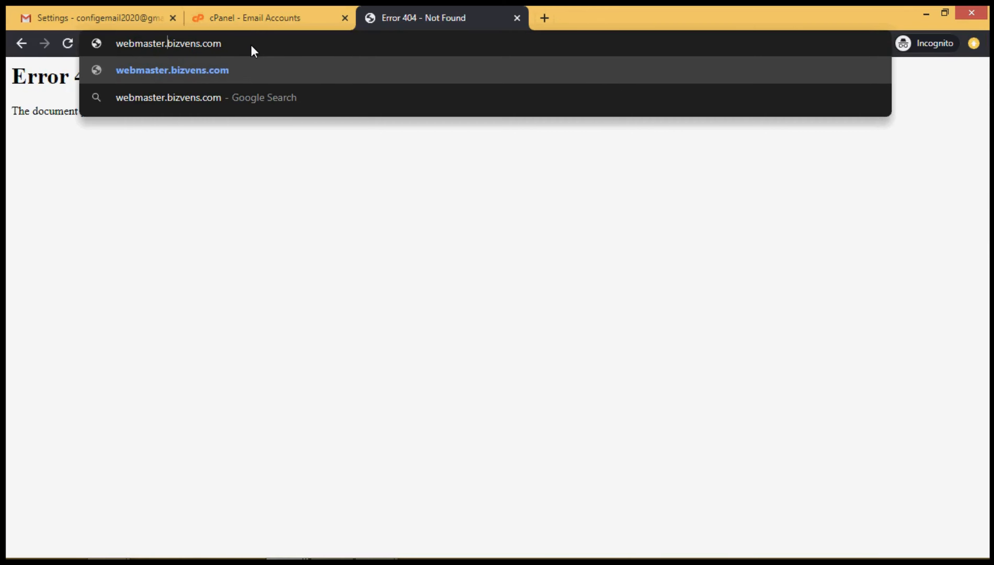
{"action": "key", "text": "Return"}
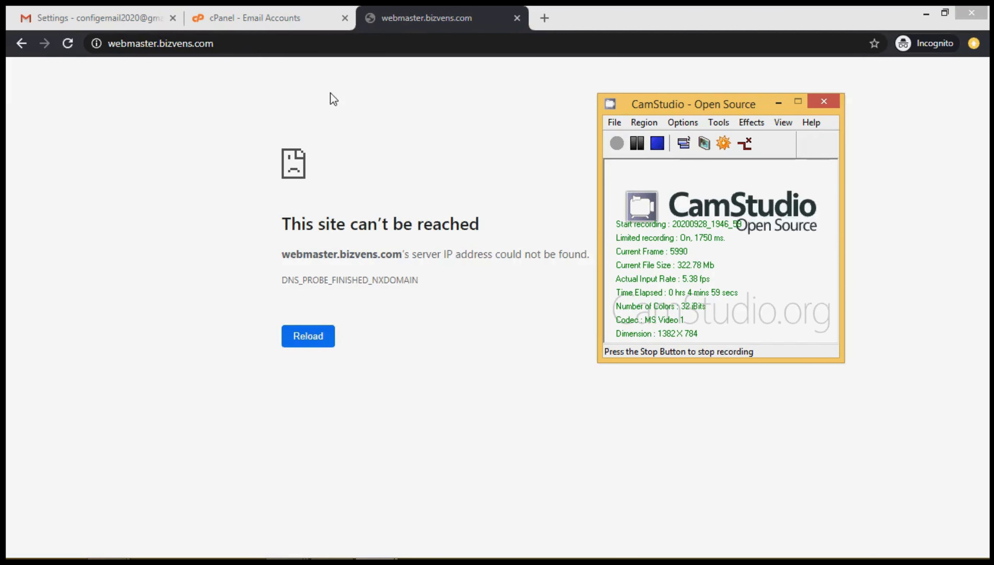
Change the address to bizvens.com/webmail and load it.
{"action": "left_click", "coordinate": [636, 143]}
{"action": "left_click", "coordinate": [616, 143]}
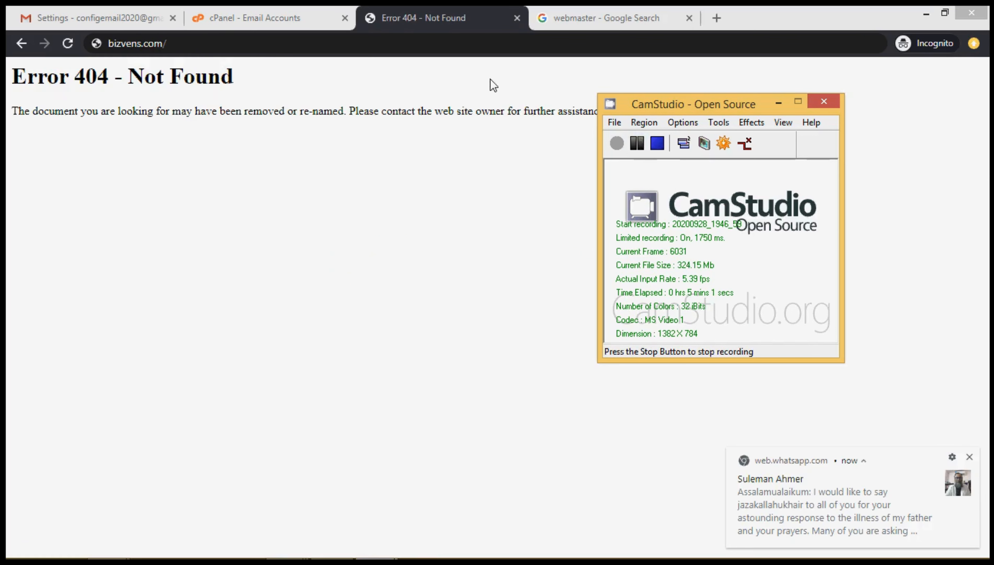
{"action": "left_click", "coordinate": [446, 39]}
{"action": "type", "text": "w"}
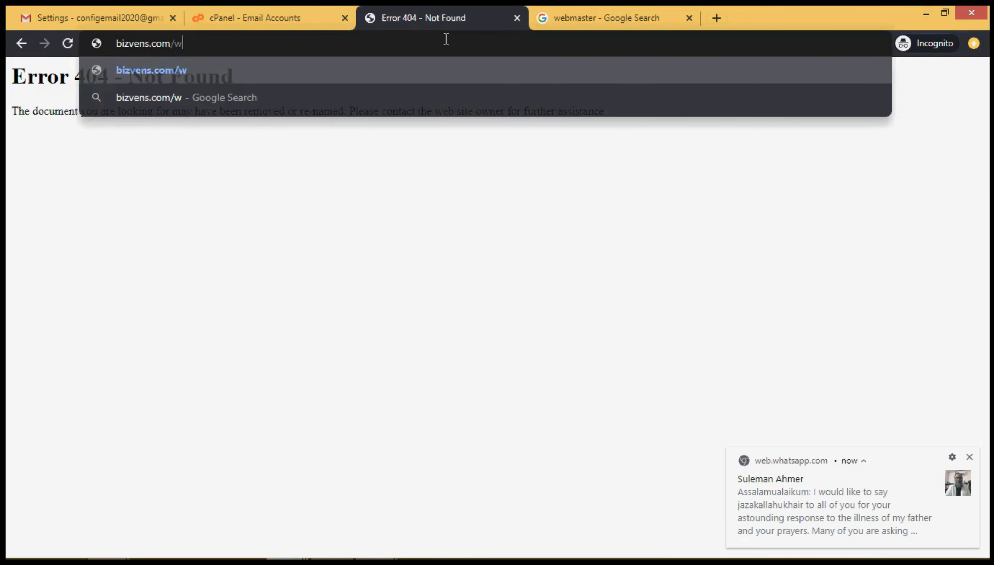
{"action": "type", "text": "ebmail"}
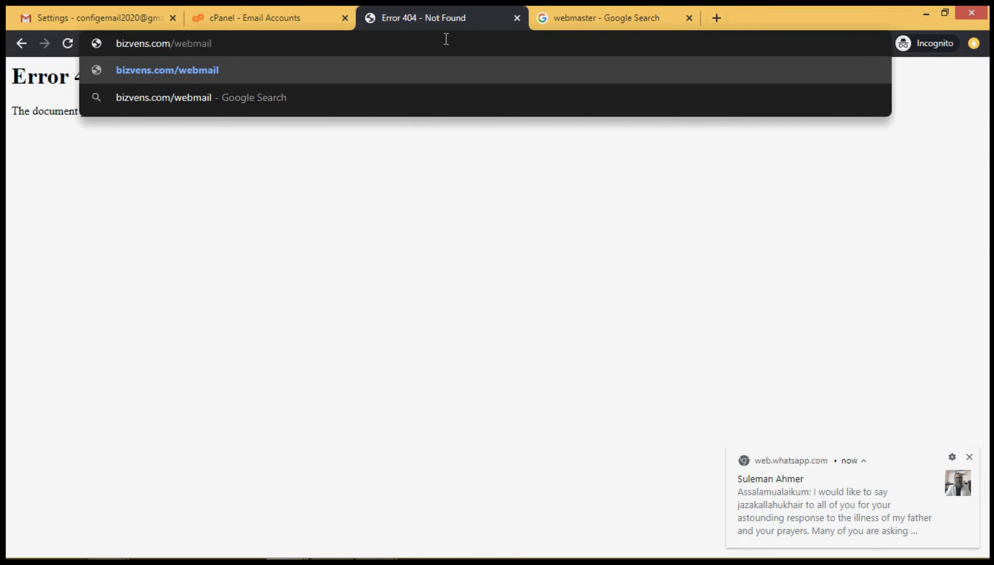
{"action": "key", "text": "Return"}
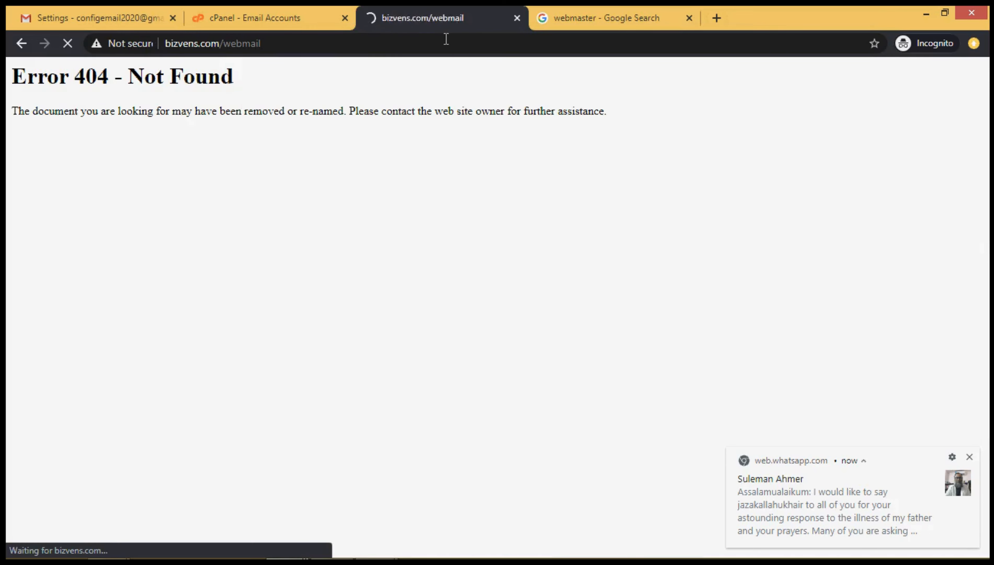